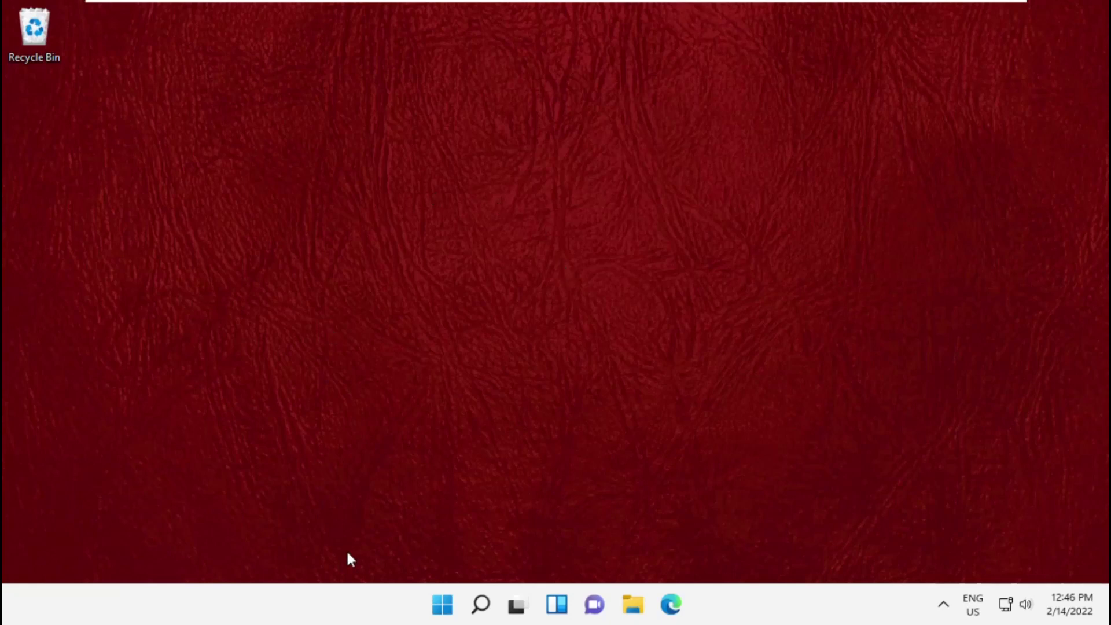
# Step: Find Settings in Windows Search and launch it
pyautogui.click(480, 603)
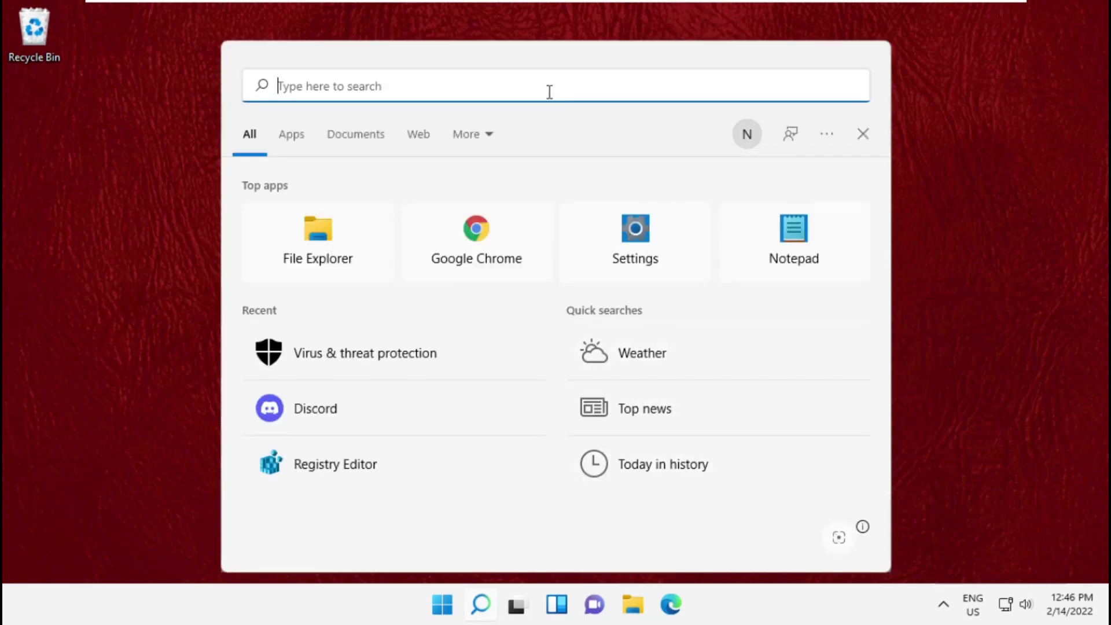
pyautogui.write('Settings')
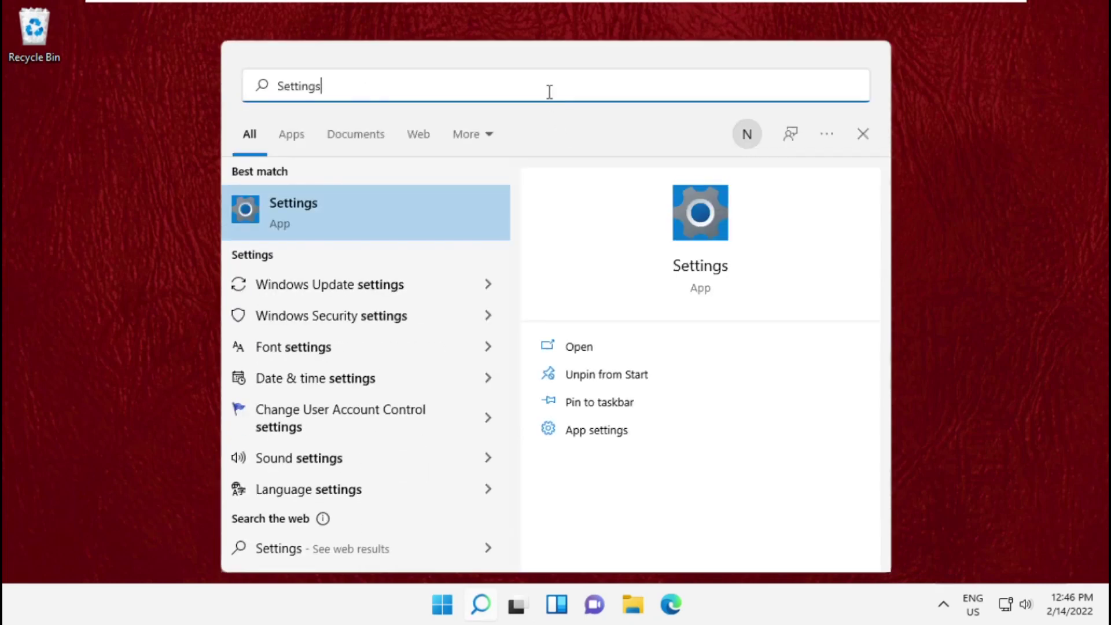
pyautogui.click(371, 218)
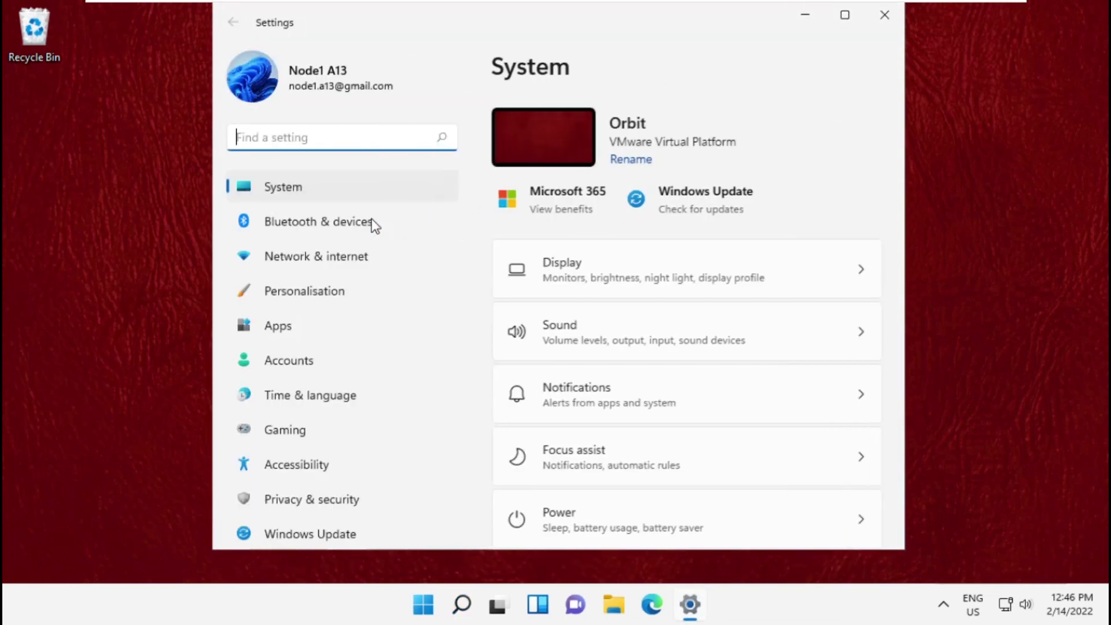
# Step: Open the Ethernet connection page under Network & internet
pyautogui.click(321, 256)
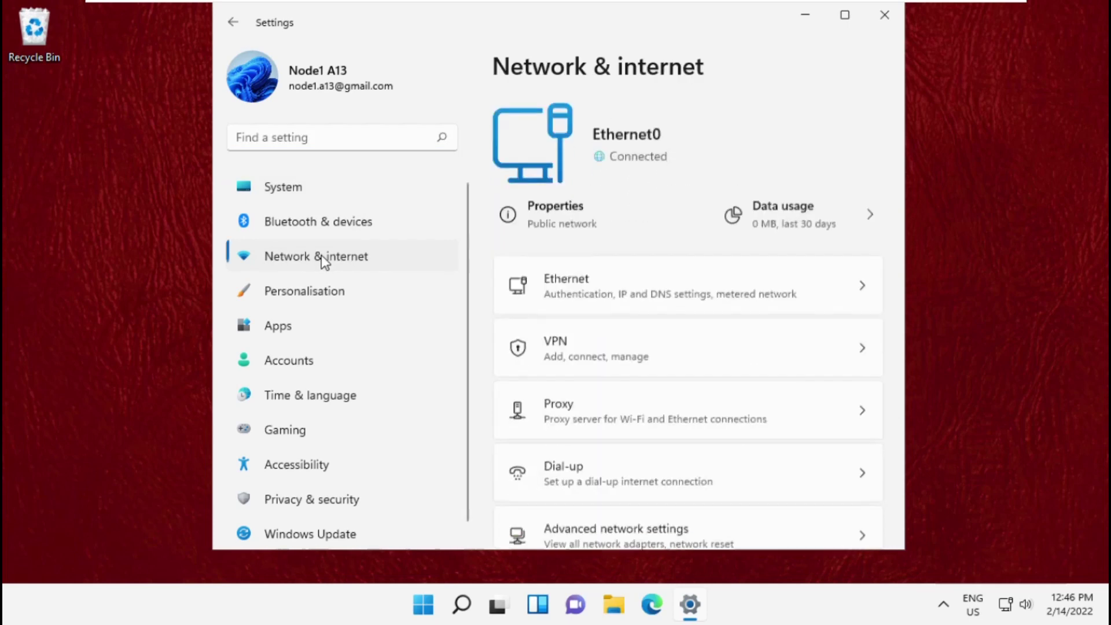
pyautogui.click(643, 285)
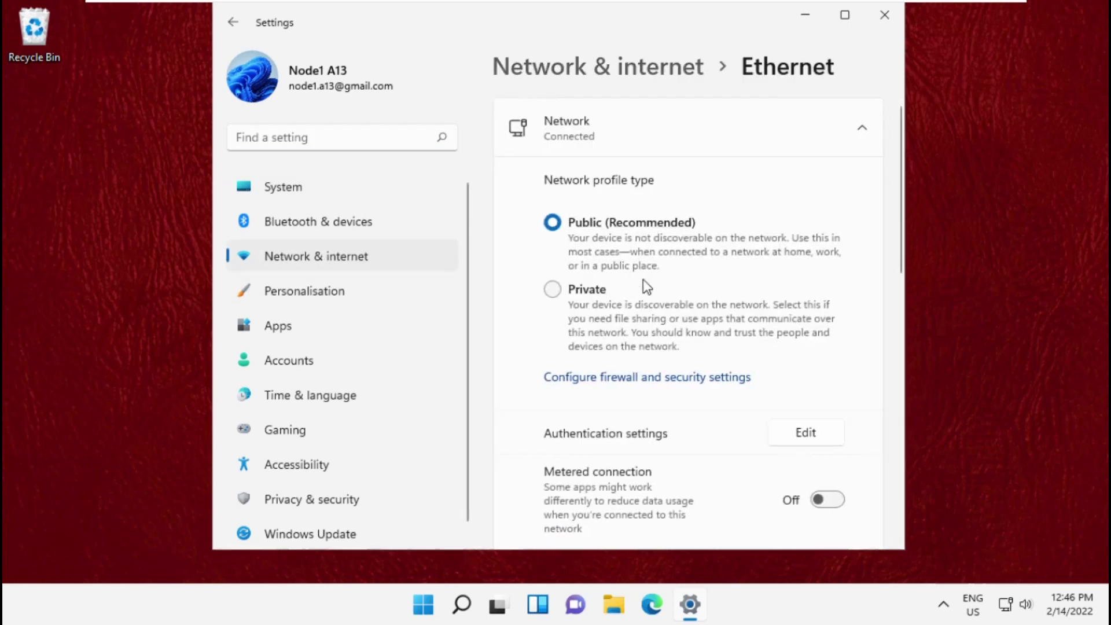
pyautogui.scroll(-2, 643, 286)
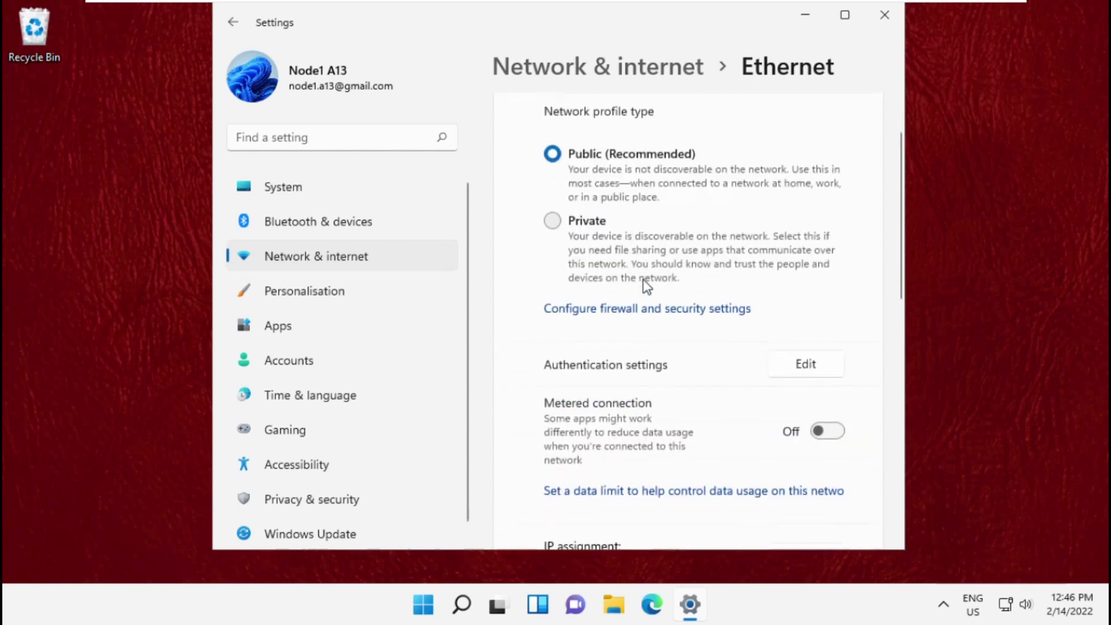
pyautogui.scroll(-2, 642, 285)
pyautogui.scroll(-1, 642, 285)
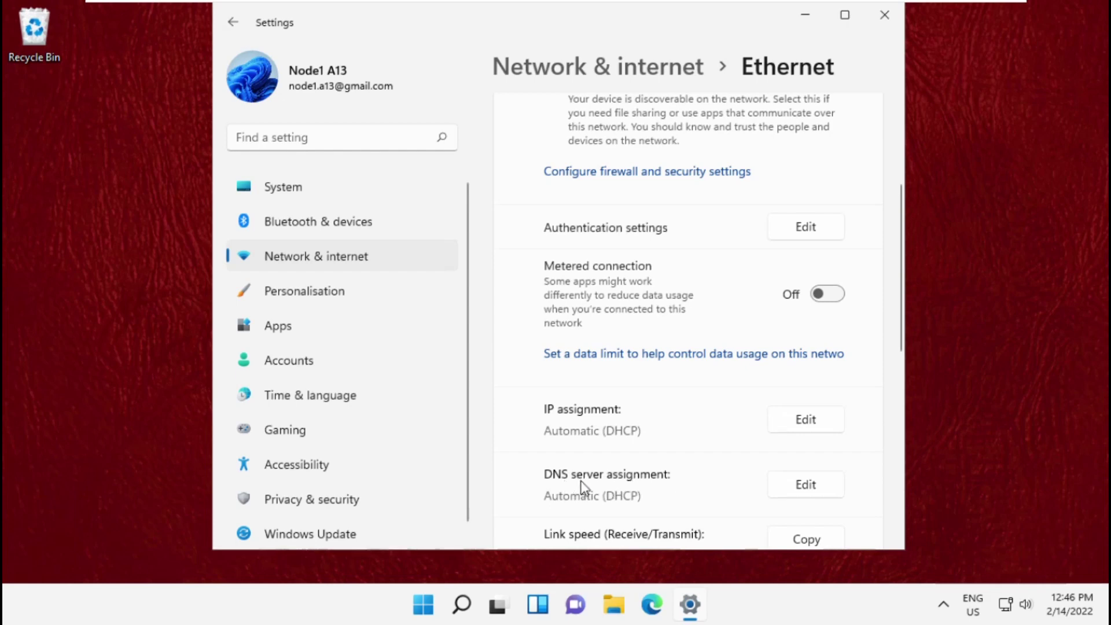
# Step: Edit the Ethernet DNS assignment to Manual with IPv4 on, ready for the preferred server
pyautogui.click(792, 484)
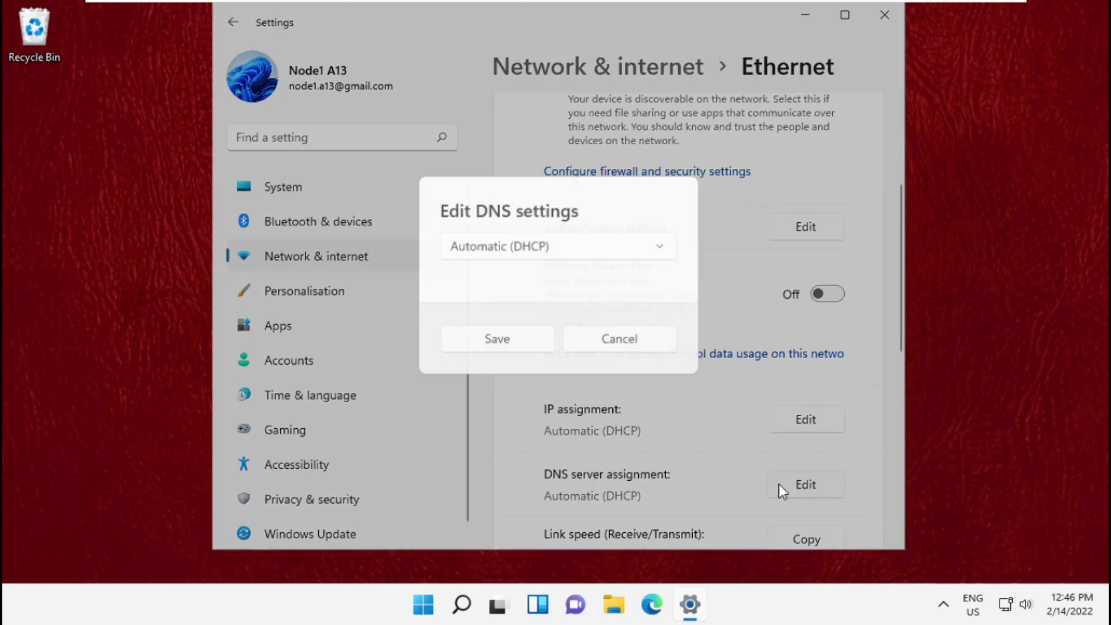
pyautogui.click(592, 248)
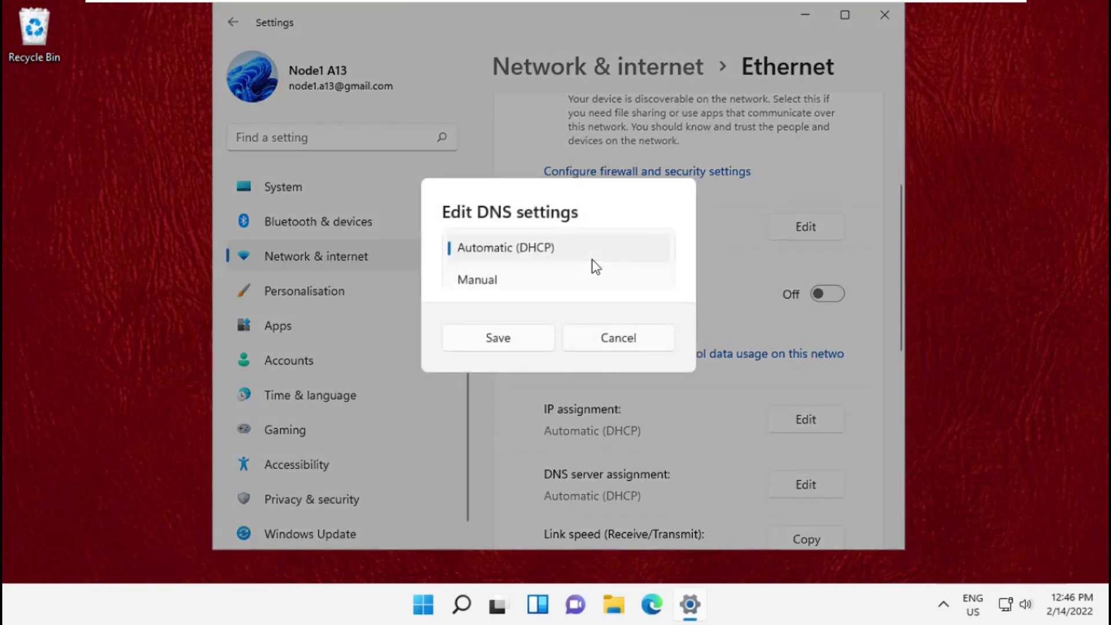
pyautogui.click(584, 278)
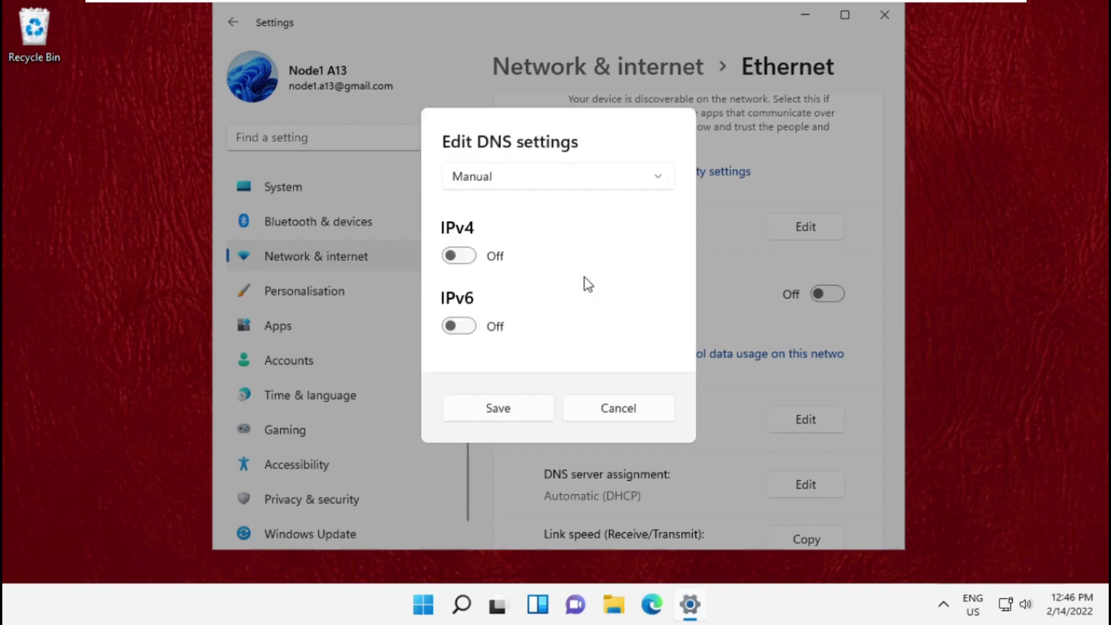
pyautogui.click(458, 256)
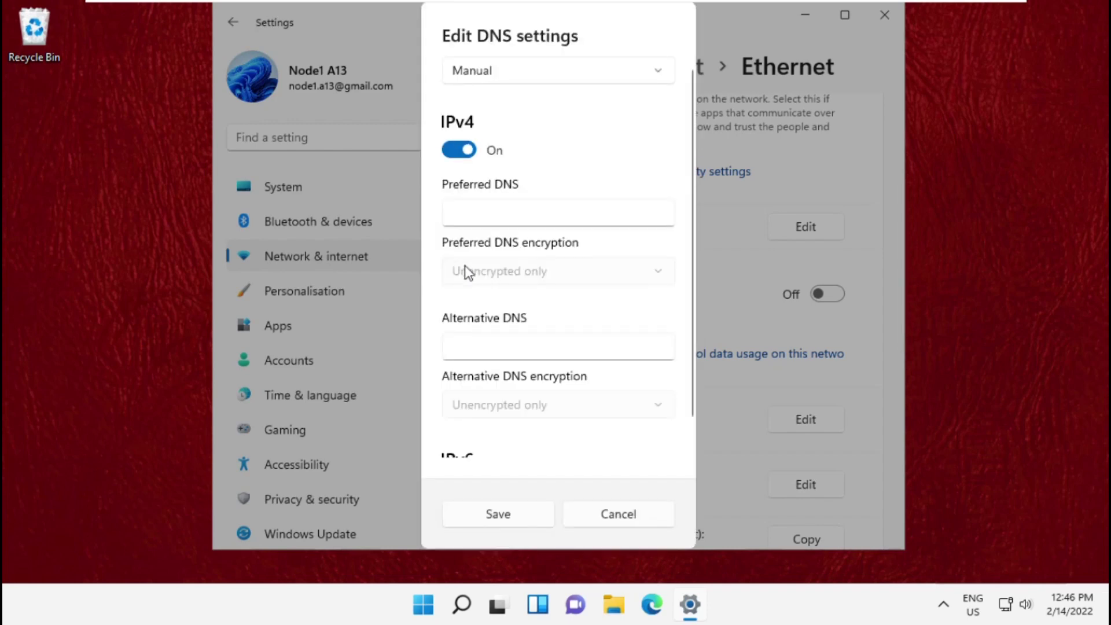
pyautogui.click(533, 213)
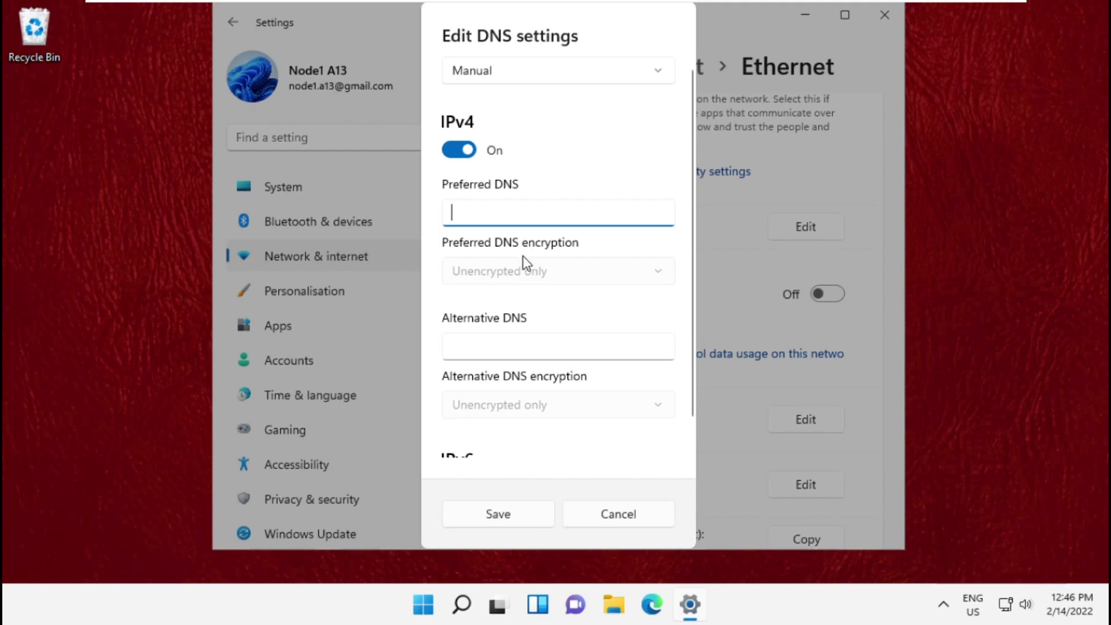
pyautogui.write('208.67.222.222')
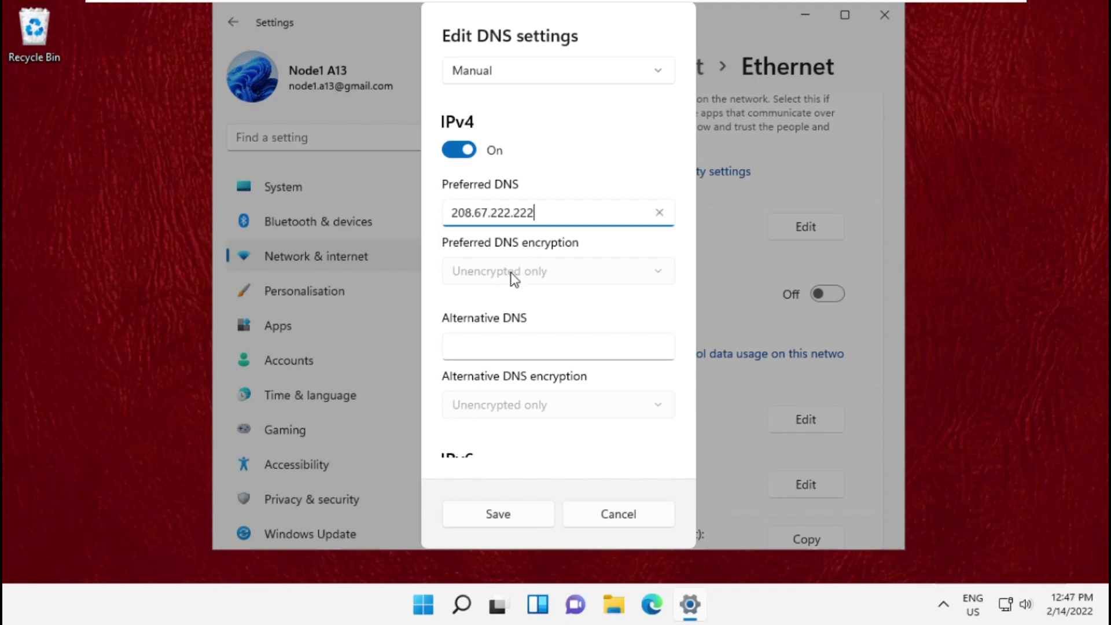
# Step: Save DNS servers 208.67.222.222 and 208.67.220.220, then reopen Network and Internet settings from the tray
pyautogui.click(510, 347)
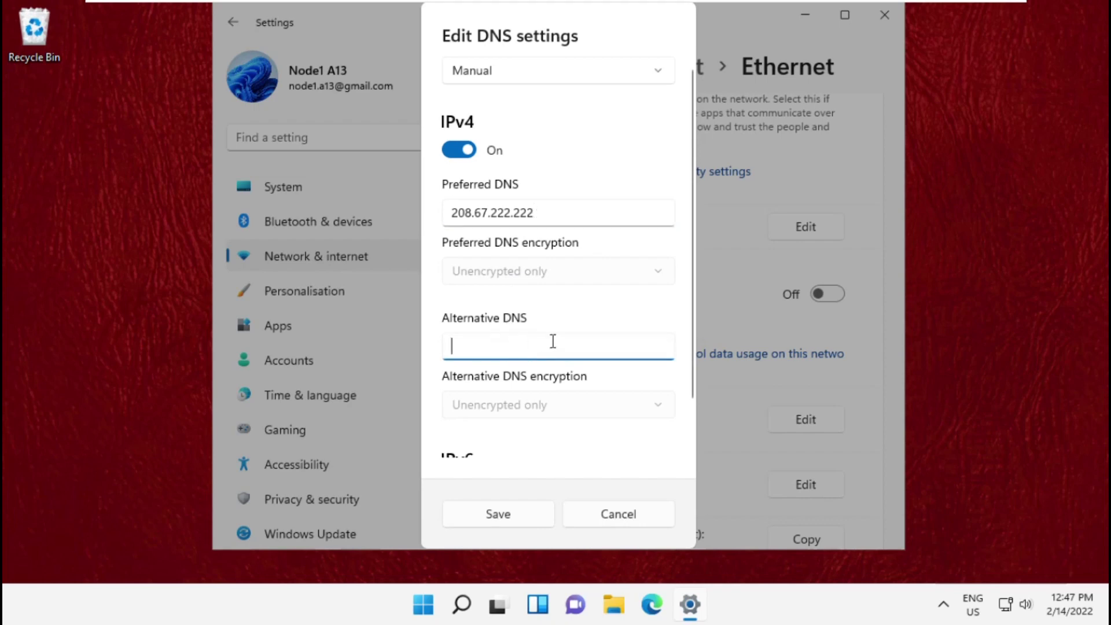
pyautogui.write('208.67.220.220')
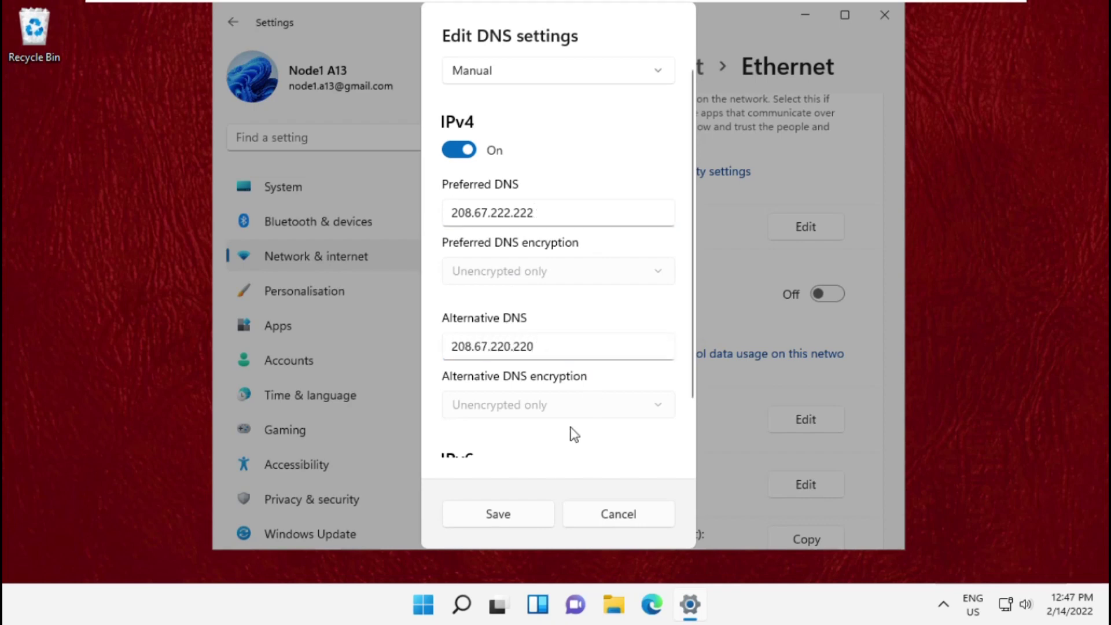
pyautogui.scroll(-2, 590, 391)
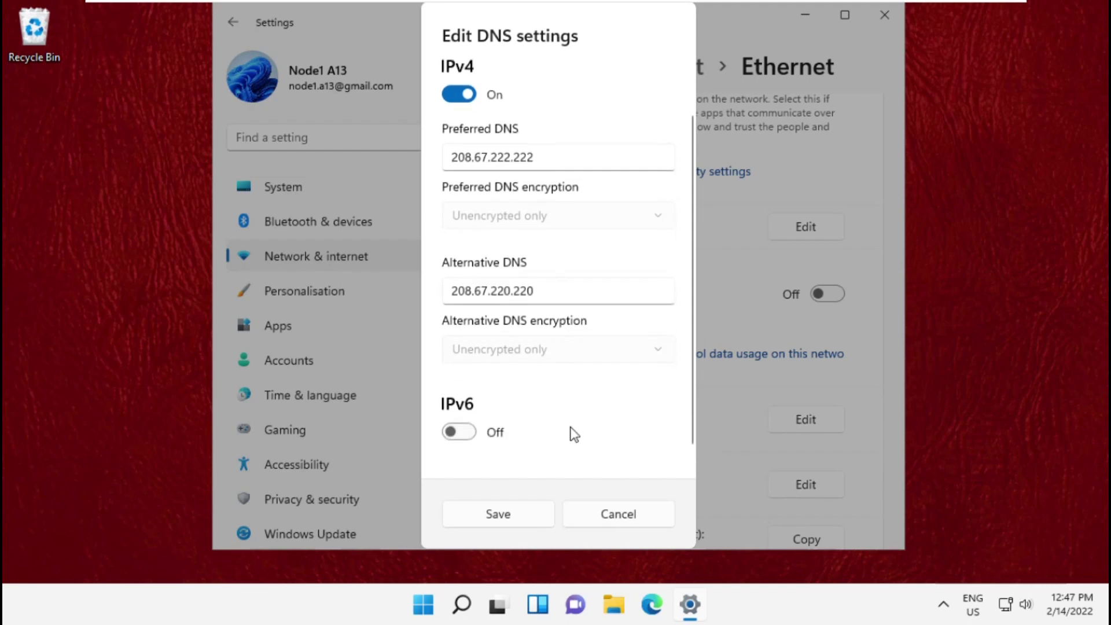
pyautogui.click(517, 516)
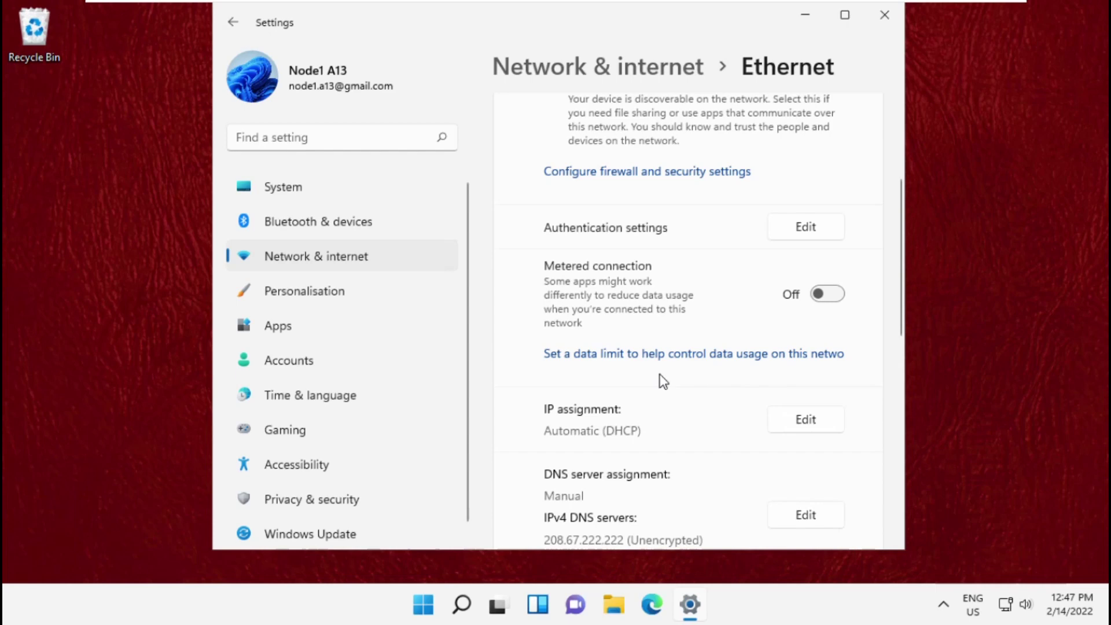
pyautogui.click(884, 17)
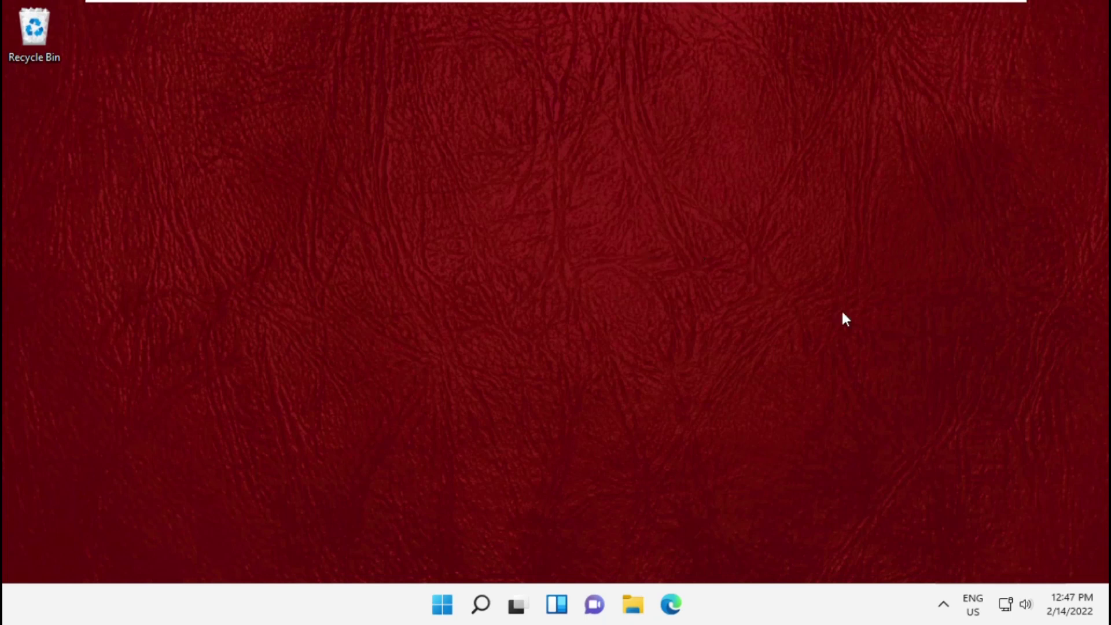
pyautogui.rightClick(1007, 605)
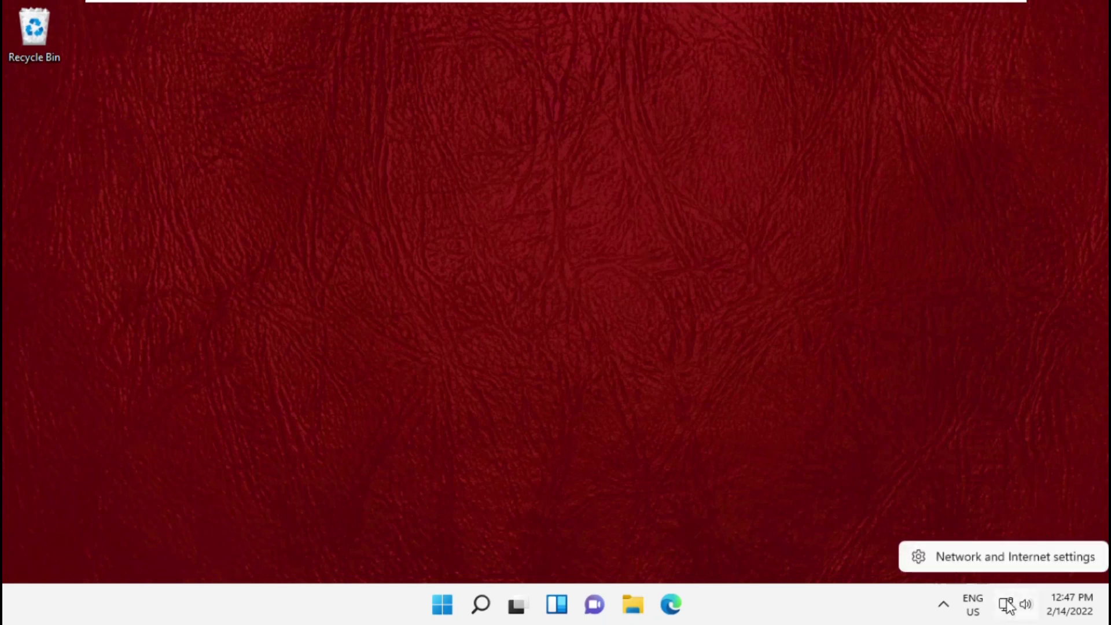
pyautogui.click(999, 555)
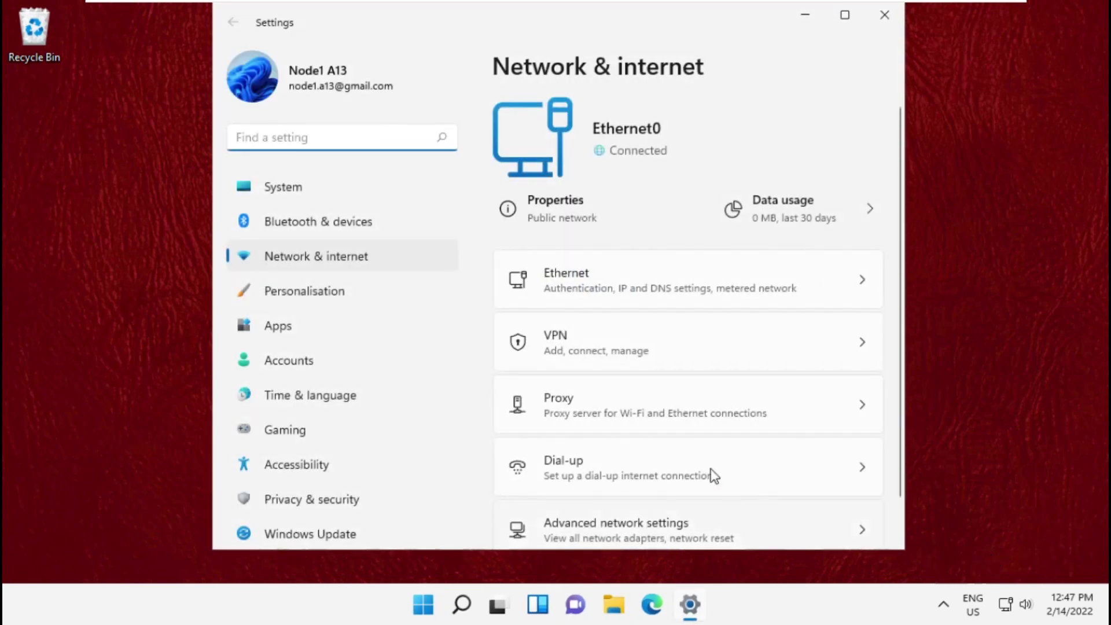
pyautogui.scroll(-2, 654, 330)
# Step: In Advanced network settings, turn Ethernet0 off and back on, then close Settings
pyautogui.click(636, 482)
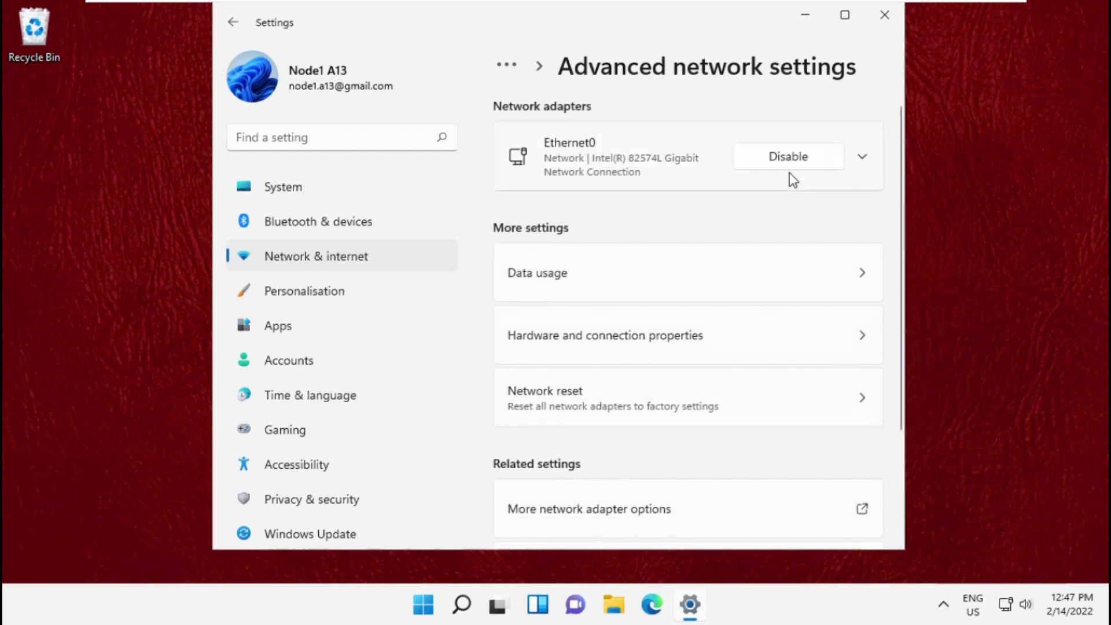
pyautogui.click(788, 157)
pyautogui.click(788, 158)
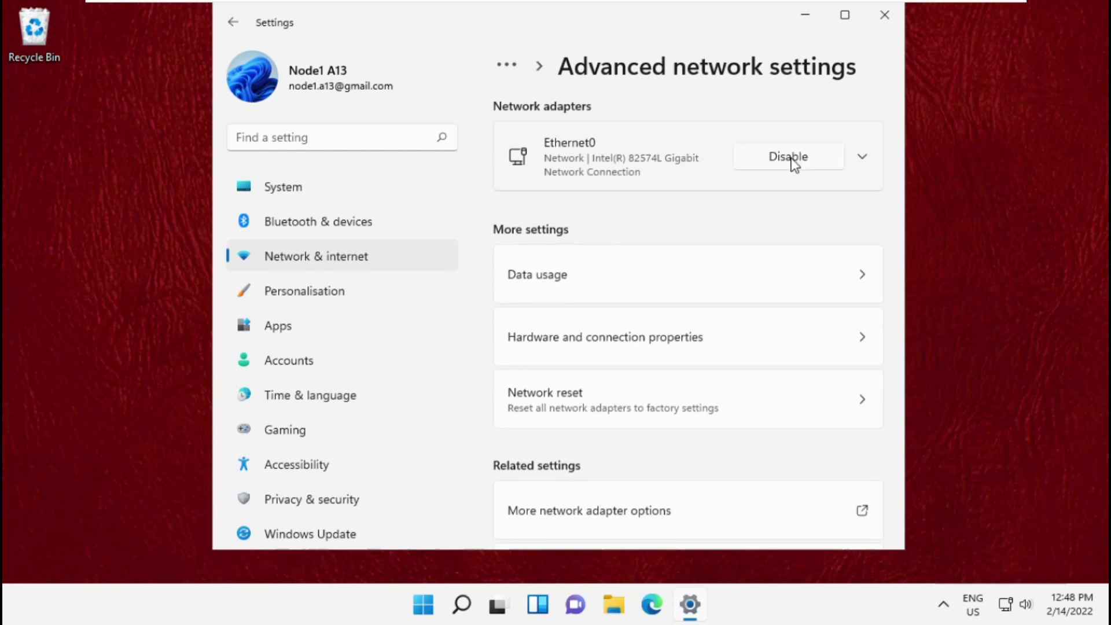
pyautogui.click(885, 14)
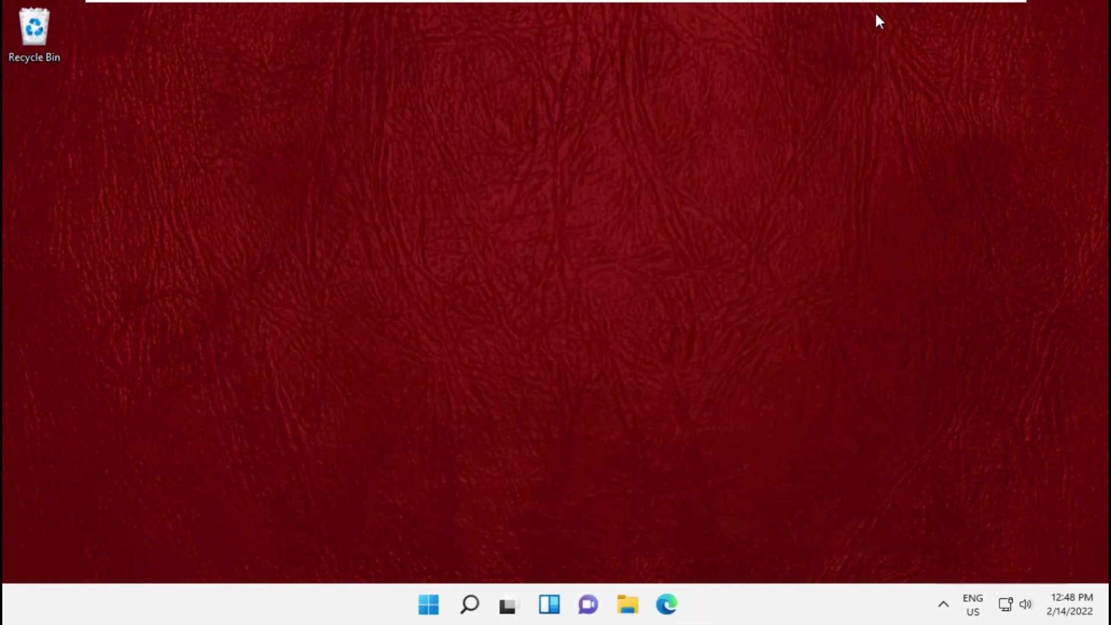